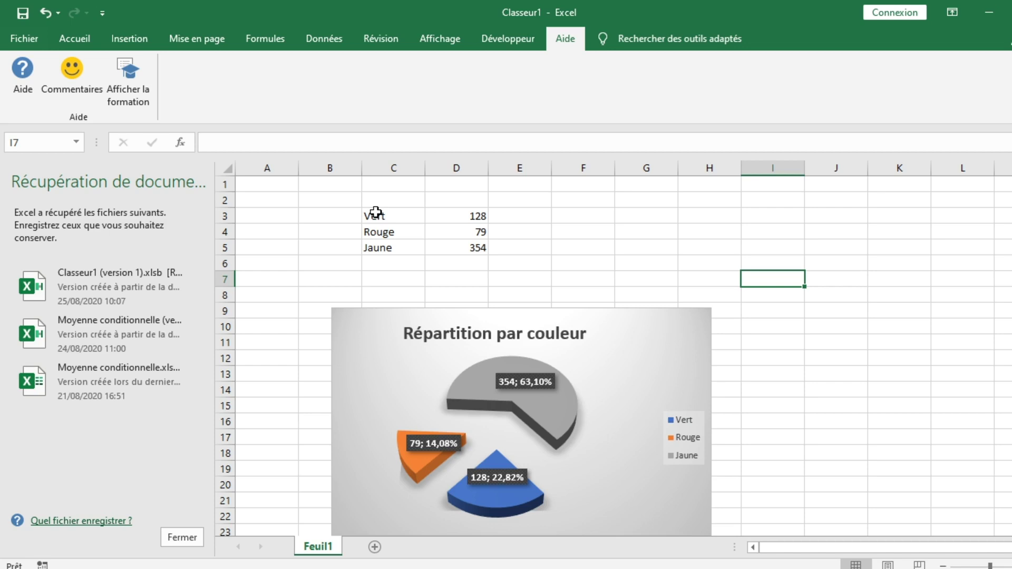
- Shift the 3D pie chart slightly down and right so it clears the colour table
{"action": "left_click_drag", "start_coordinate": [375, 212], "coordinate": [471, 247]}
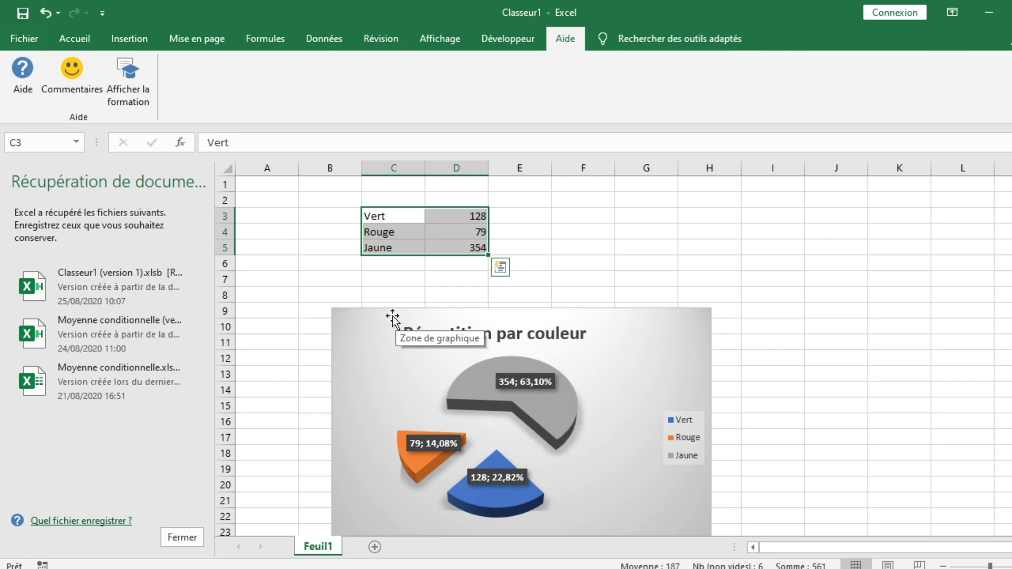
{"action": "left_click_drag", "start_coordinate": [392, 318], "coordinate": [399, 347]}
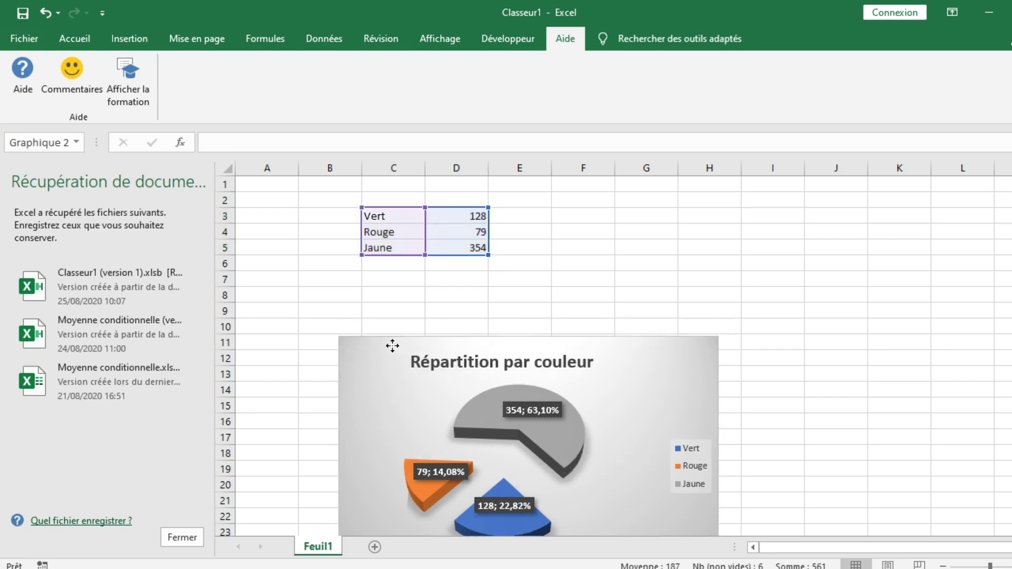
{"action": "left_click", "coordinate": [389, 262]}
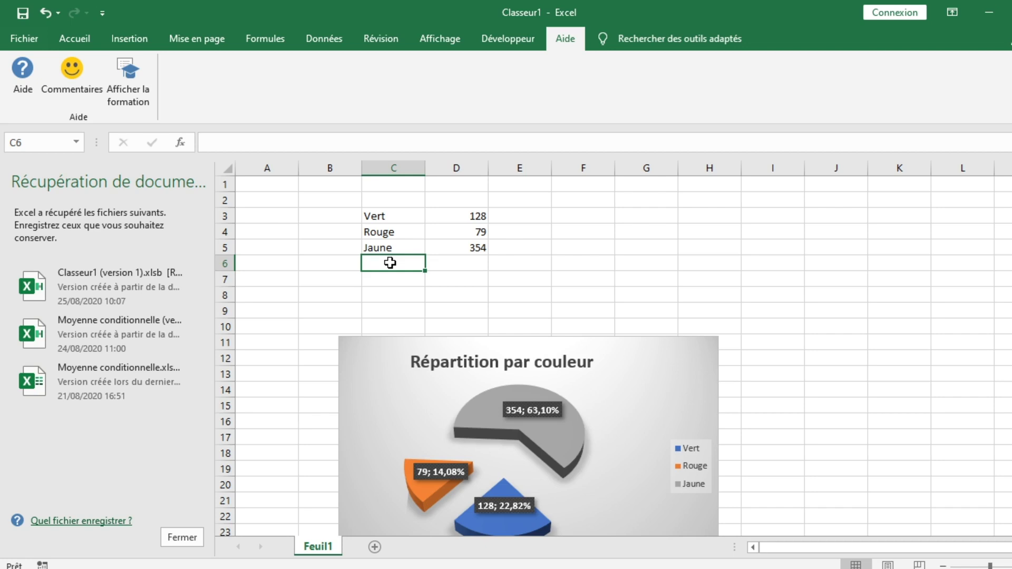
- Enter Bleu with a count of 259 in row 6
{"action": "double_click", "coordinate": [390, 262]}
{"action": "type", "text": "Bleu"}
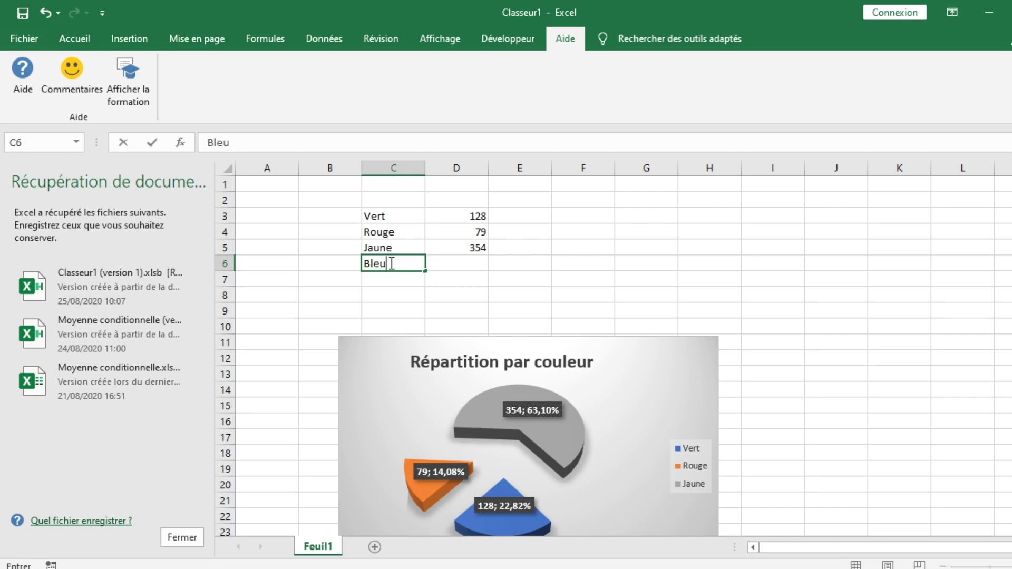
{"action": "key", "text": "Tab"}
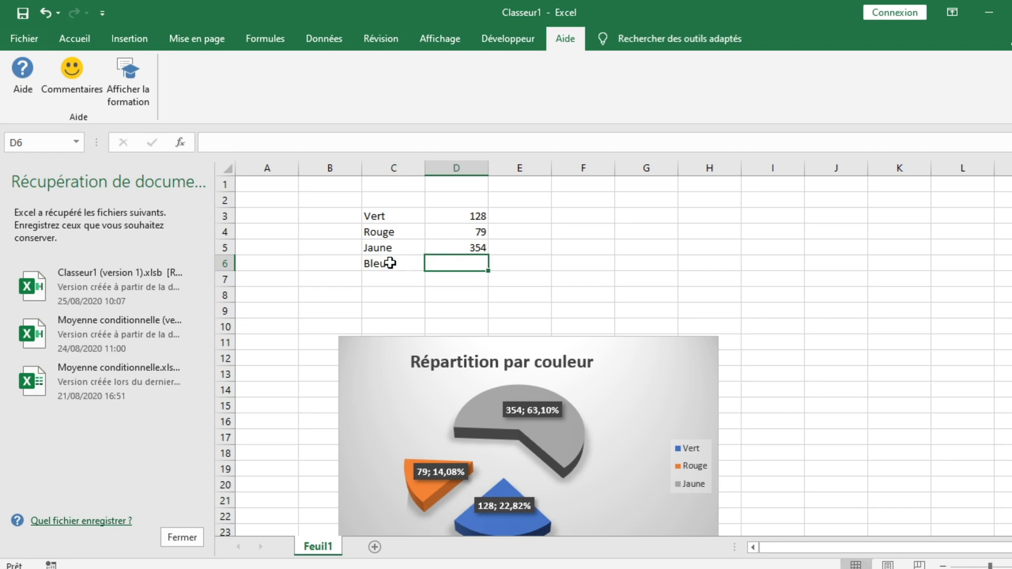
{"action": "type", "text": "2"}
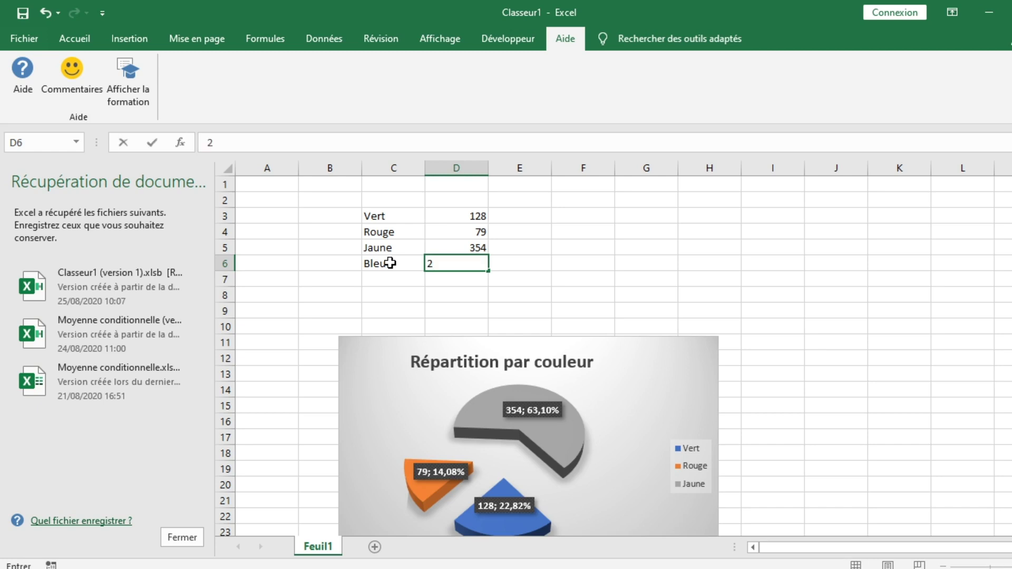
{"action": "type", "text": "59"}
{"action": "key", "text": "Return"}
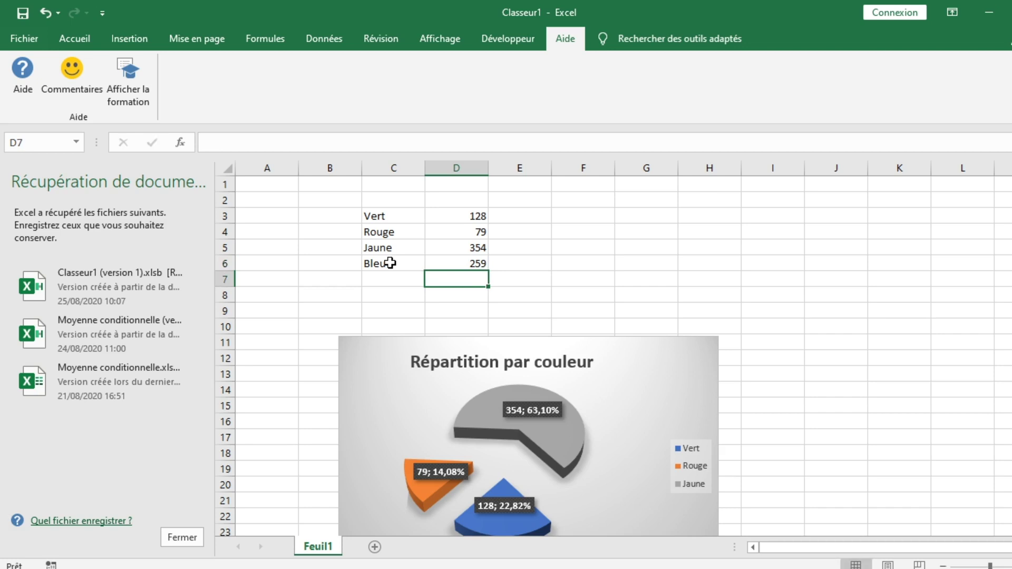
- Add Marron with a count of 512 in row 7
{"action": "key", "text": "Left"}
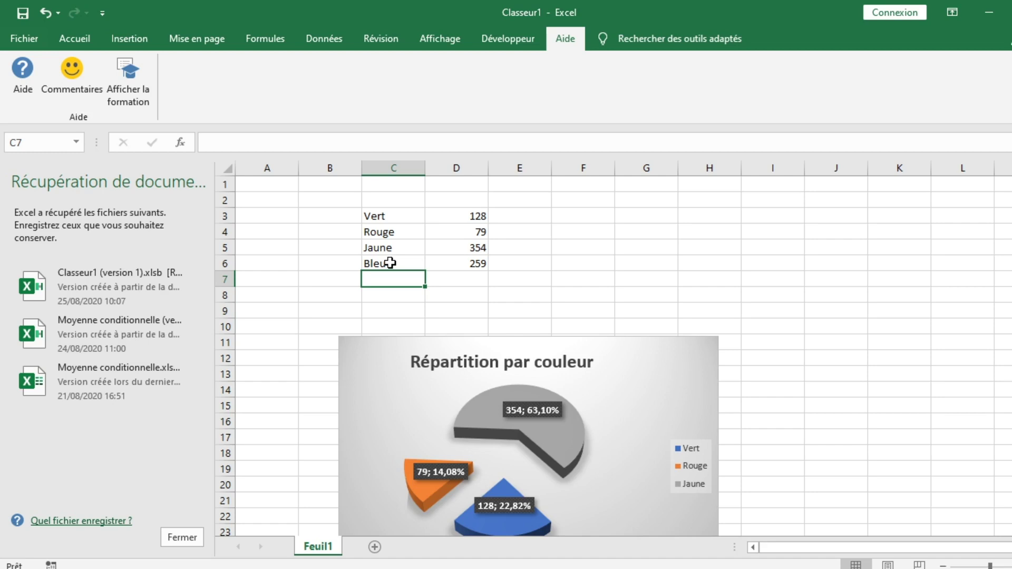
{"action": "type", "text": "Marron"}
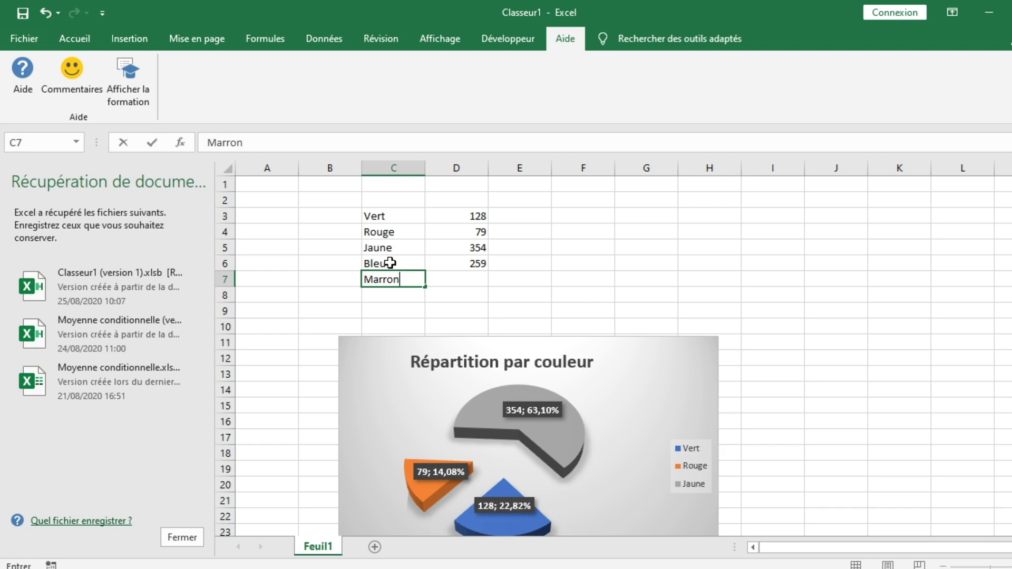
{"action": "key", "text": "Tab"}
{"action": "type", "text": "5"}
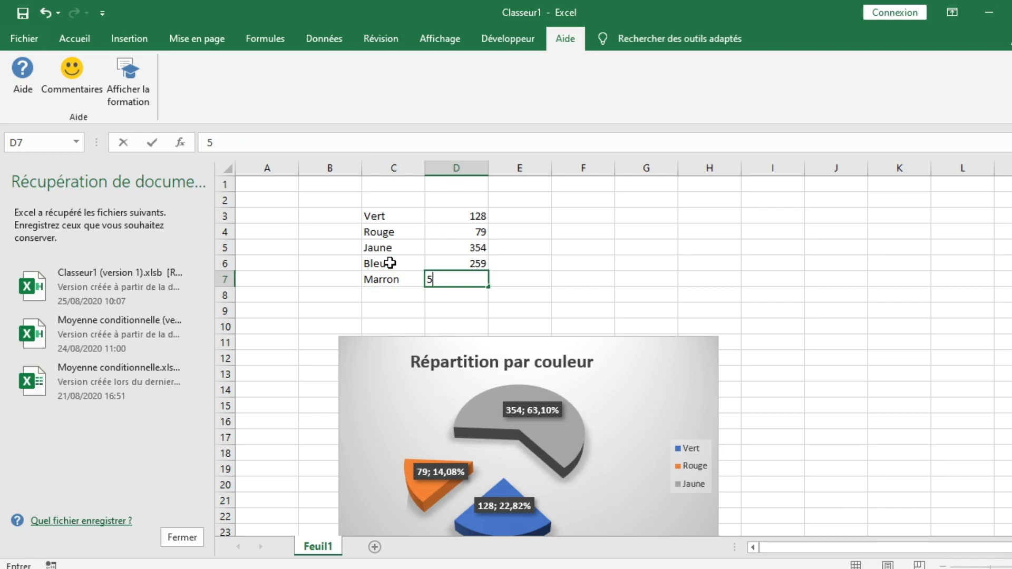
{"action": "type", "text": "12"}
{"action": "key", "text": "Return"}
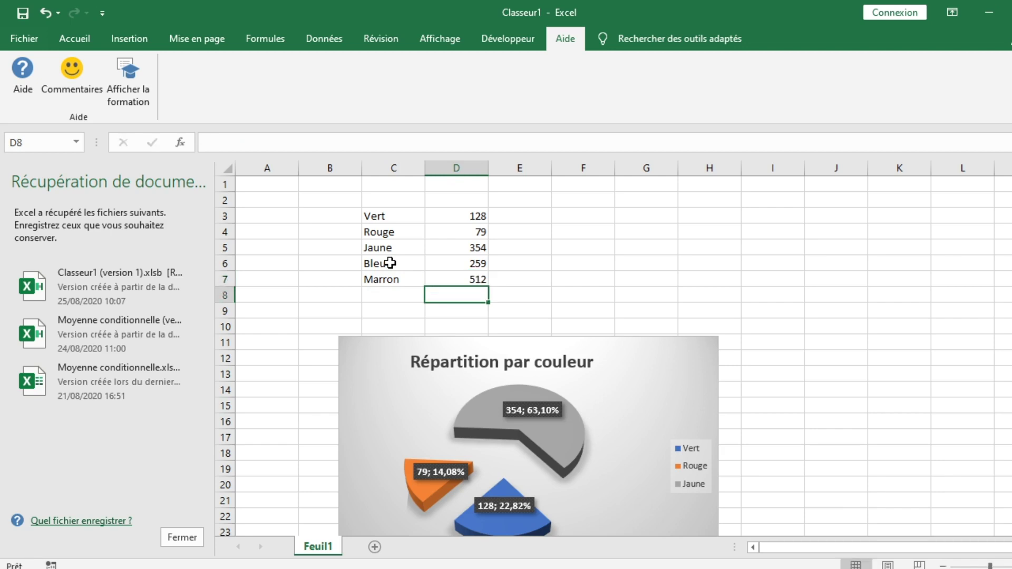
- Add Viollet with a count of 153 in row 8
{"action": "key", "text": "Left"}
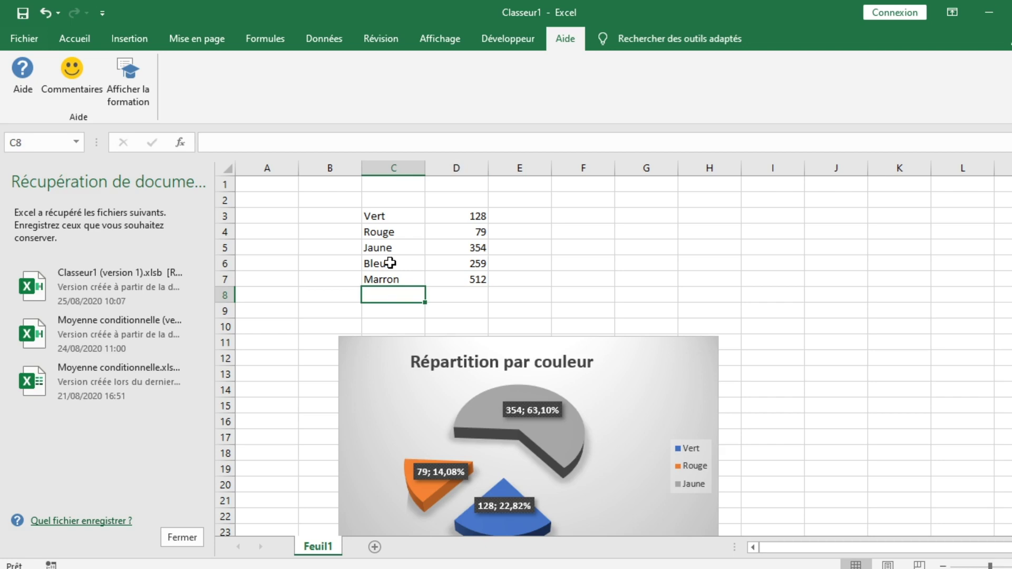
{"action": "type", "text": "Viollet"}
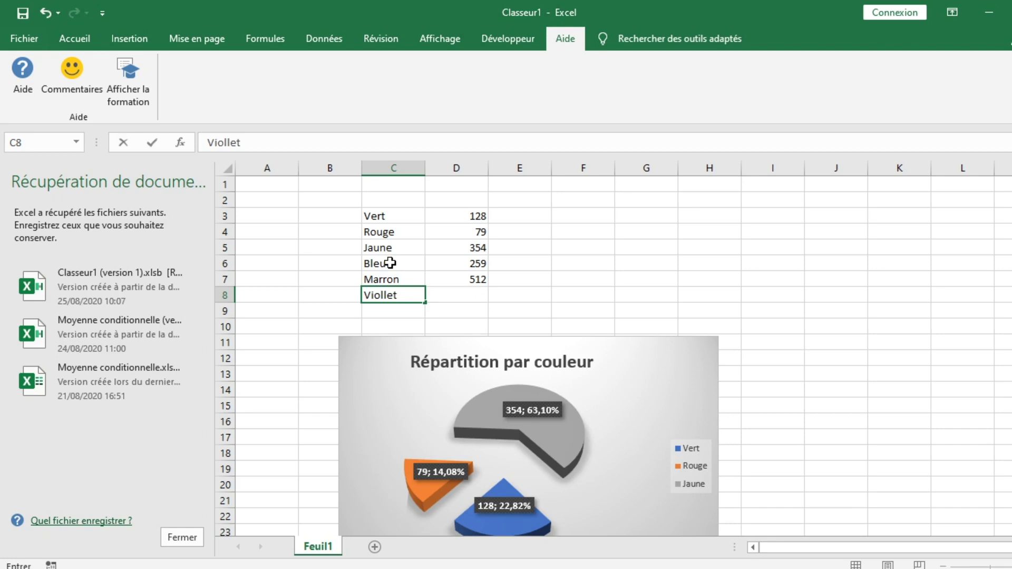
{"action": "key", "text": "Tab"}
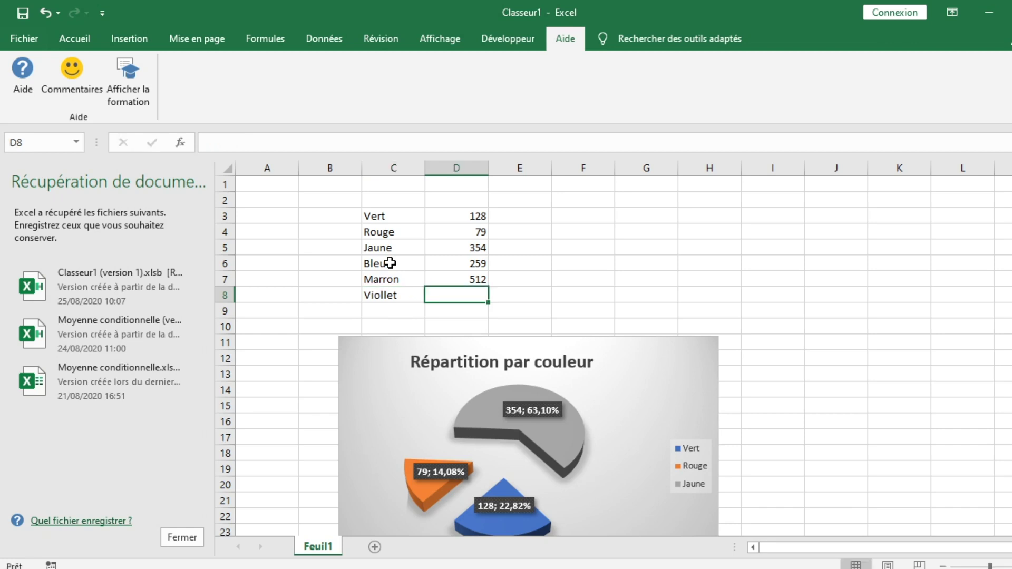
{"action": "type", "text": "15"}
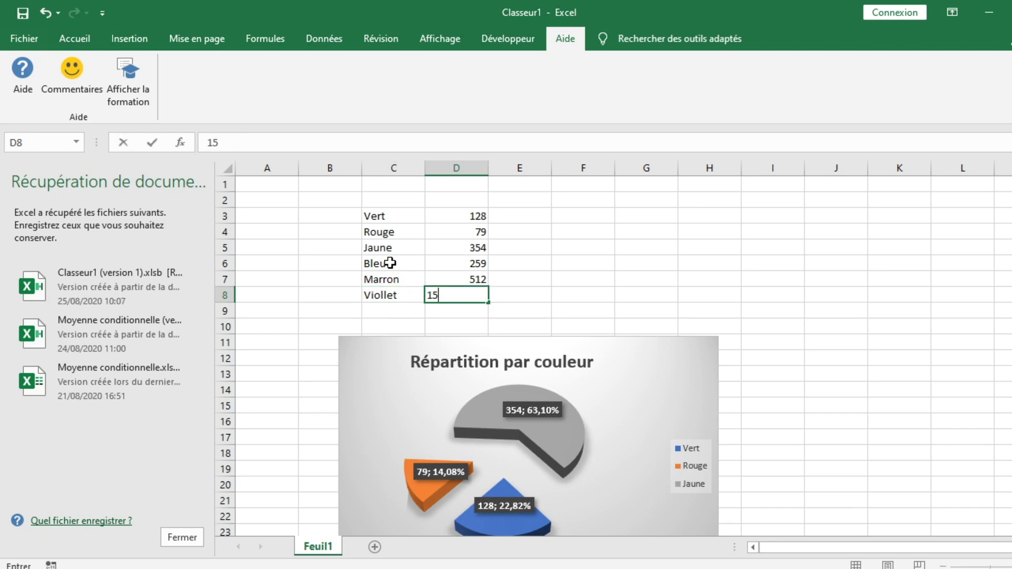
{"action": "type", "text": "3"}
{"action": "key", "text": "Return"}
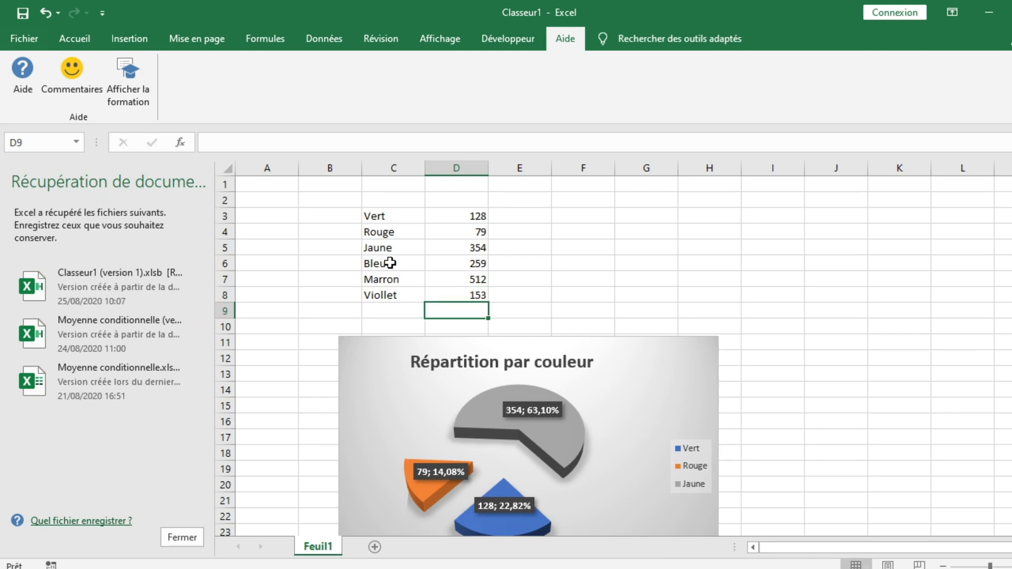
- Select the range C3:D8, covering Vert 128 through Viollet 153
{"action": "left_click_drag", "start_coordinate": [372, 215], "coordinate": [458, 298]}
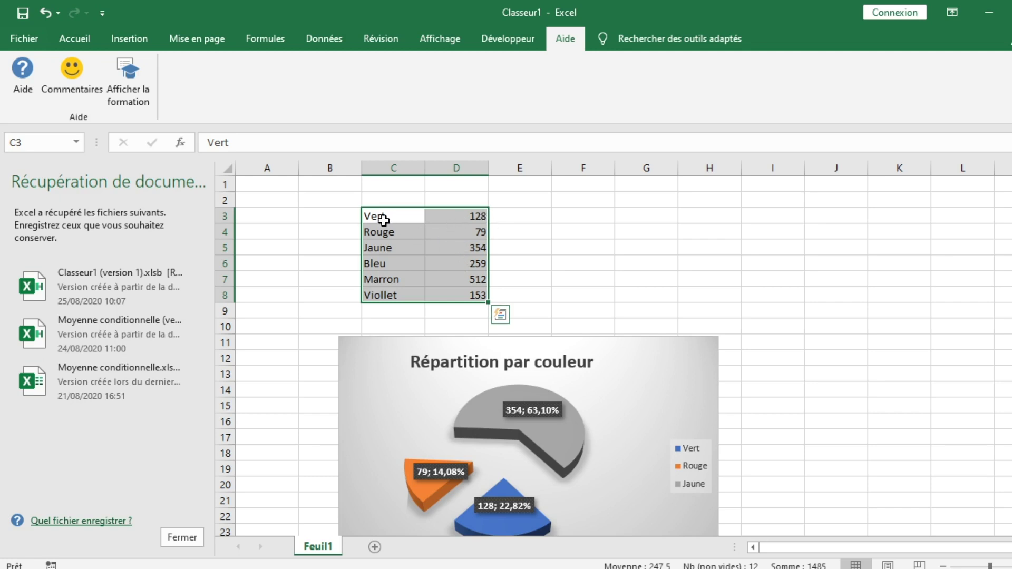
{"action": "left_click", "coordinate": [595, 229]}
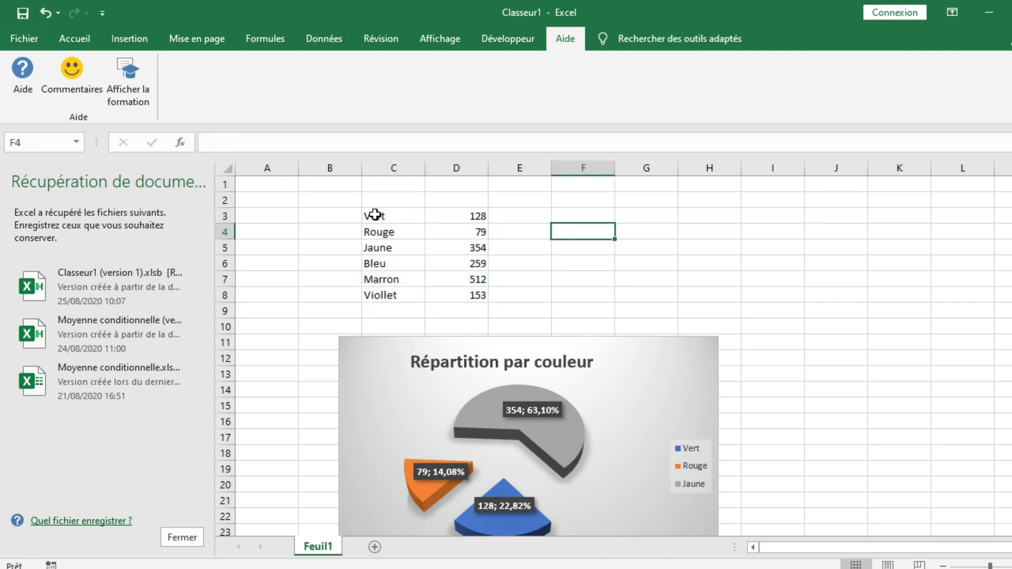
{"action": "left_click_drag", "start_coordinate": [375, 215], "coordinate": [475, 299]}
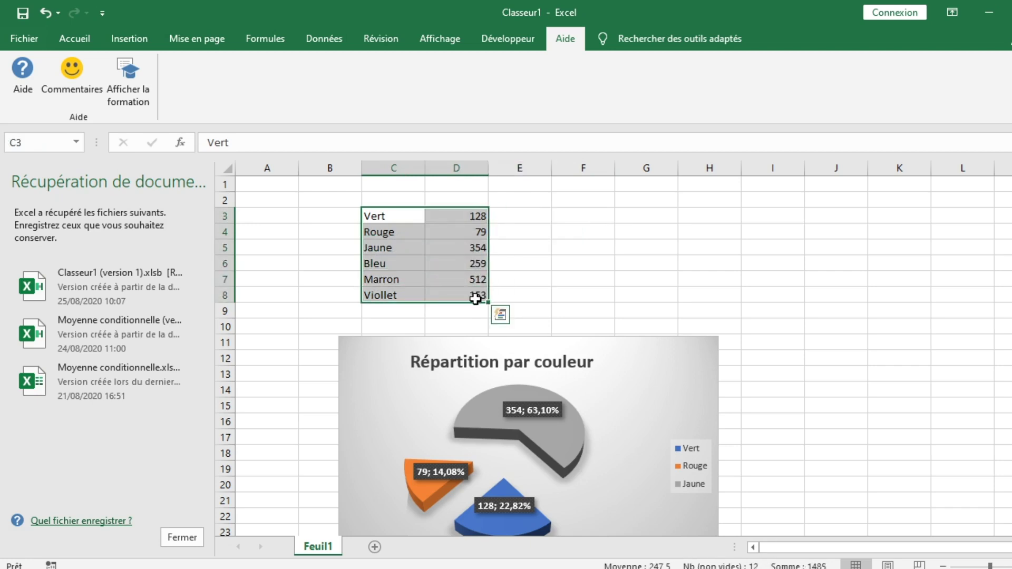
{"action": "left_click", "coordinate": [380, 219]}
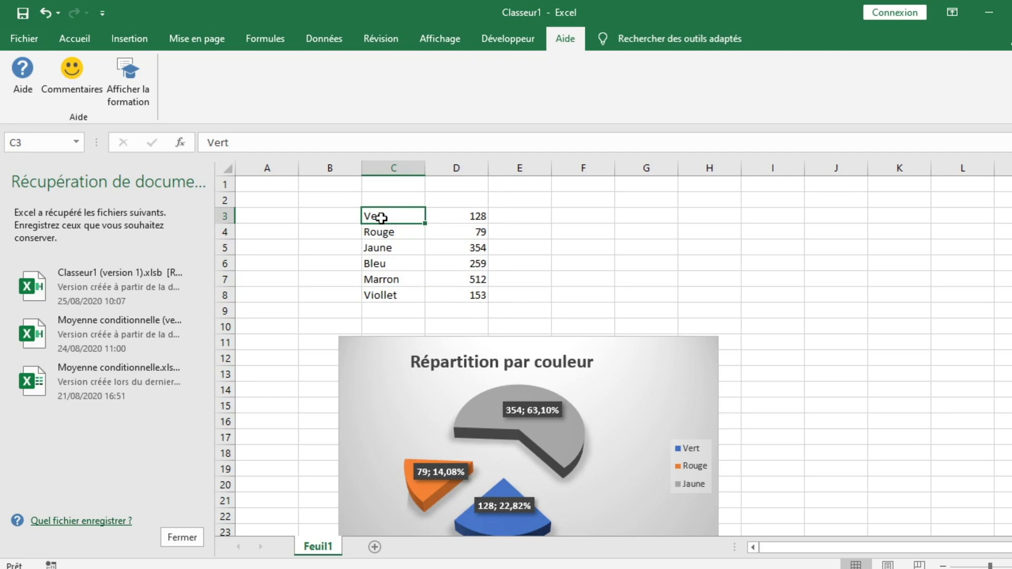
{"action": "left_click_drag", "start_coordinate": [380, 217], "coordinate": [459, 297]}
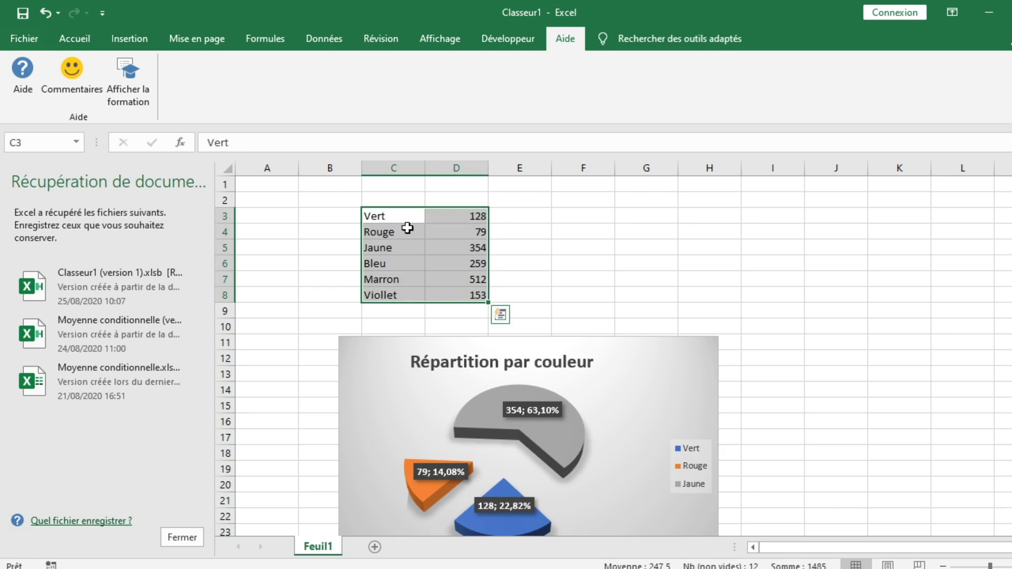
{"action": "mouse_move", "coordinate": [388, 217]}
{"action": "left_mouse_down"}
{"action": "mouse_move", "coordinate": [489, 295]}
{"action": "mouse_move", "coordinate": [472, 292]}
{"action": "left_mouse_up"}
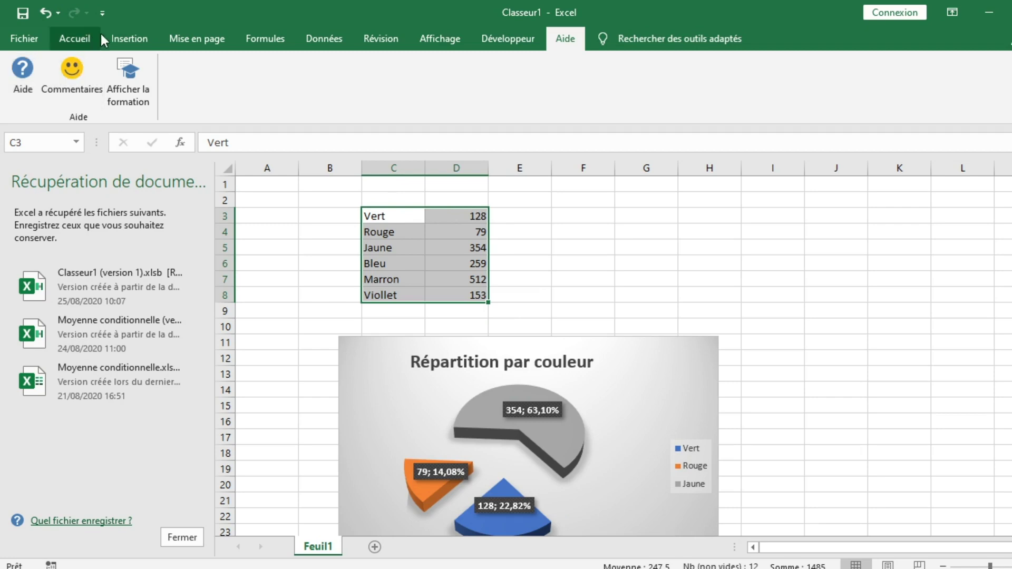
- Insert a 2D clustered column chart (Histogramme groupé) plotting all six colour counts
{"action": "left_click", "coordinate": [113, 39]}
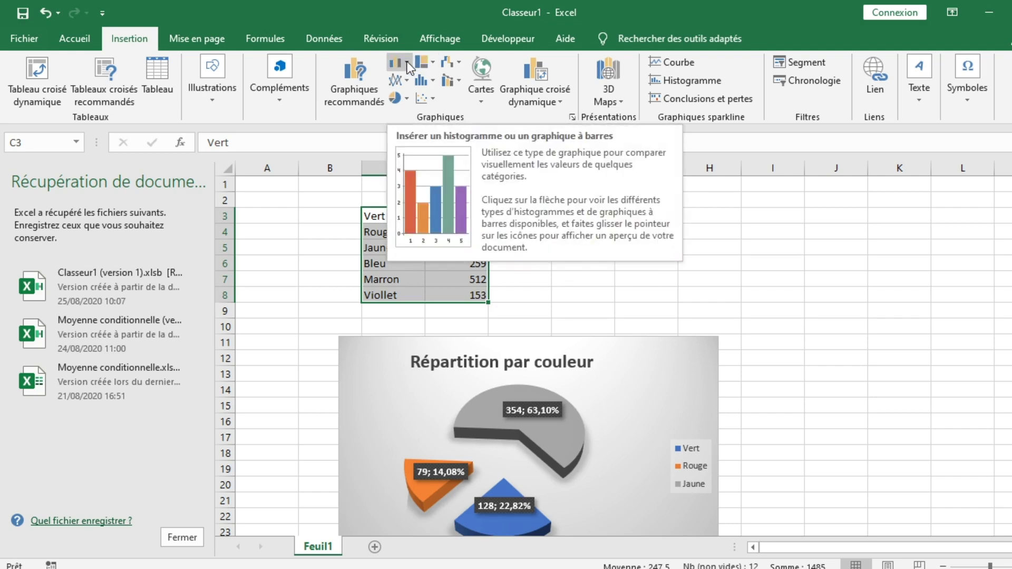
{"action": "left_click", "coordinate": [407, 63]}
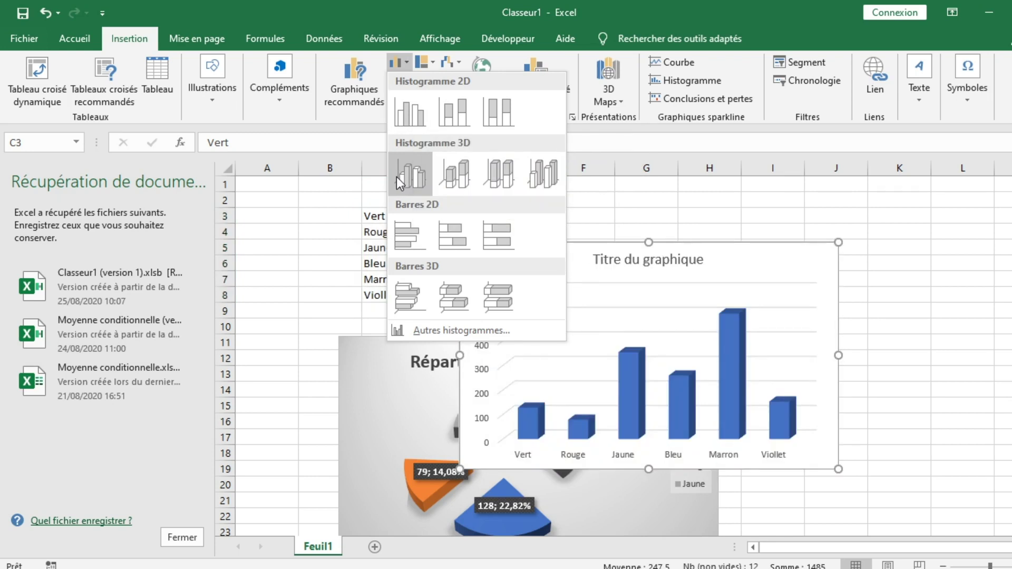
{"action": "left_click", "coordinate": [411, 113]}
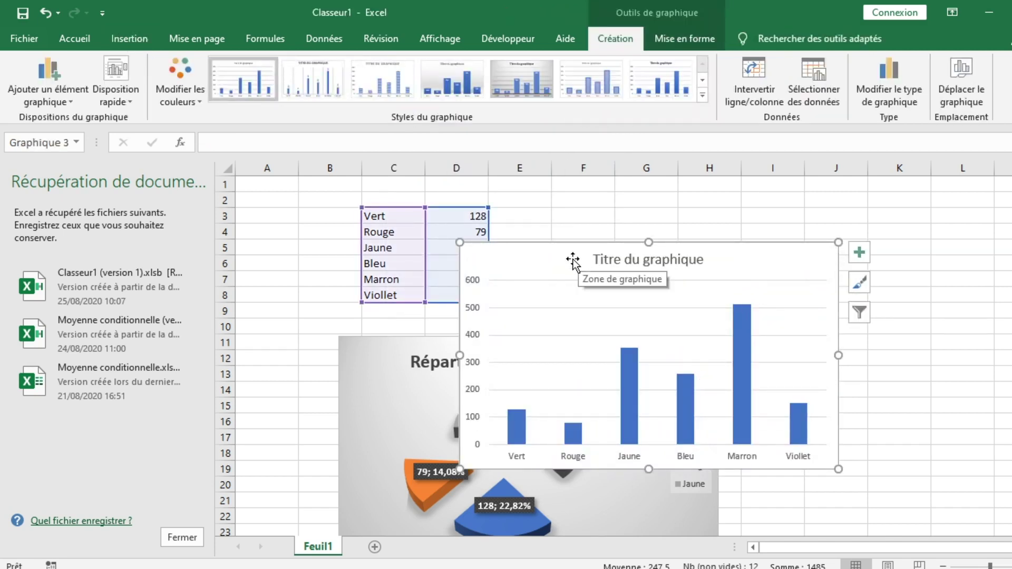
{"action": "left_click", "coordinate": [609, 257]}
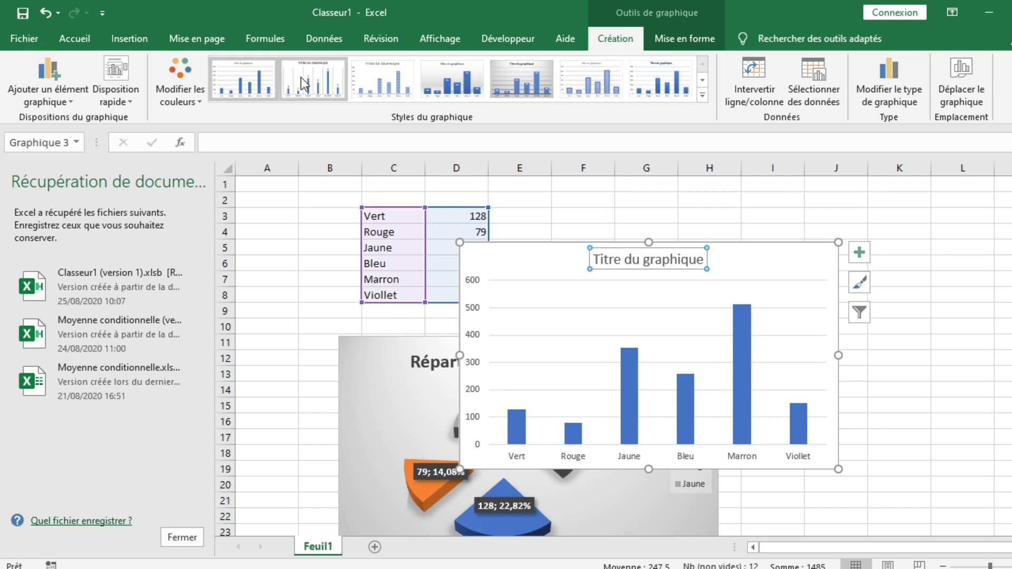
- Apply chart Style 5 for a grey gradient with count labels on every bar
{"action": "left_click", "coordinate": [533, 86]}
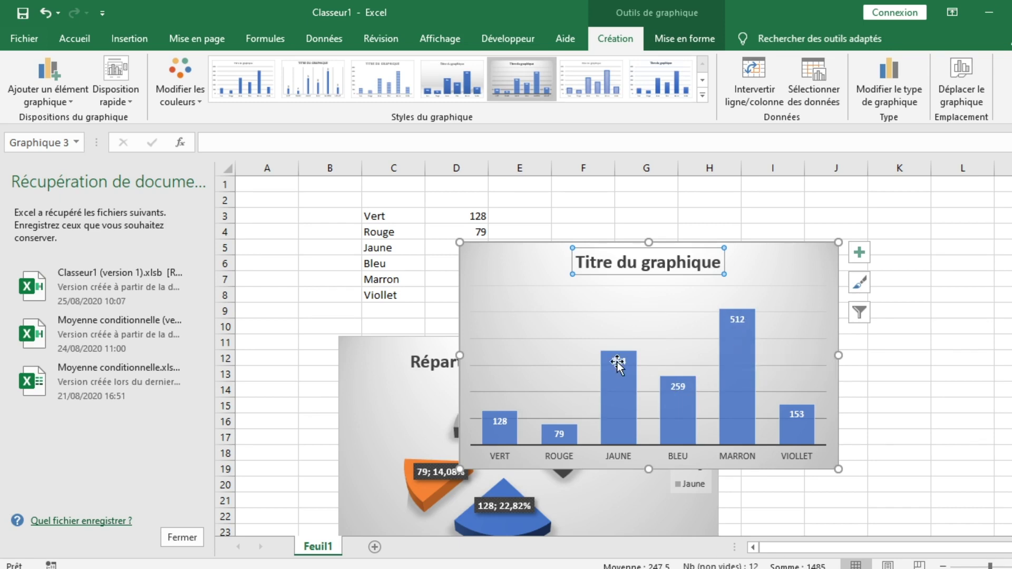
{"action": "left_click", "coordinate": [737, 320]}
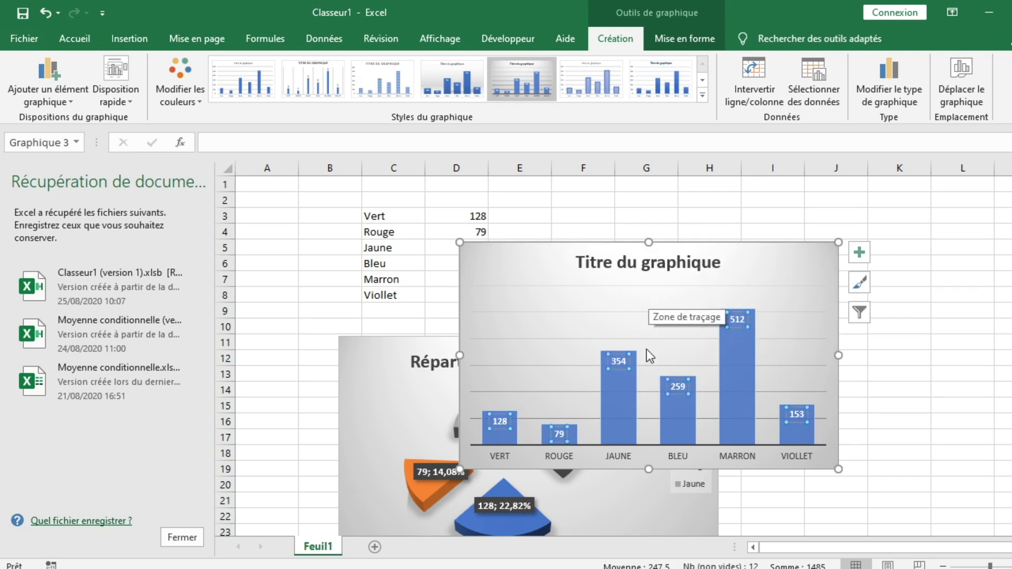
{"action": "left_click", "coordinate": [516, 332]}
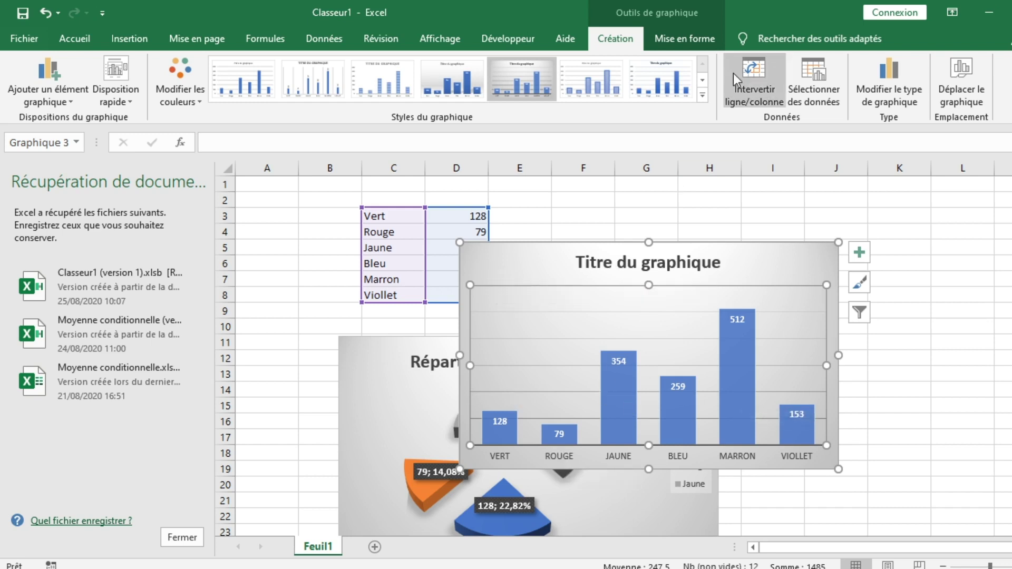
- Switch the chart to Style 11, giving hollow blue-outlined columns with value labels
{"action": "left_click", "coordinate": [701, 95]}
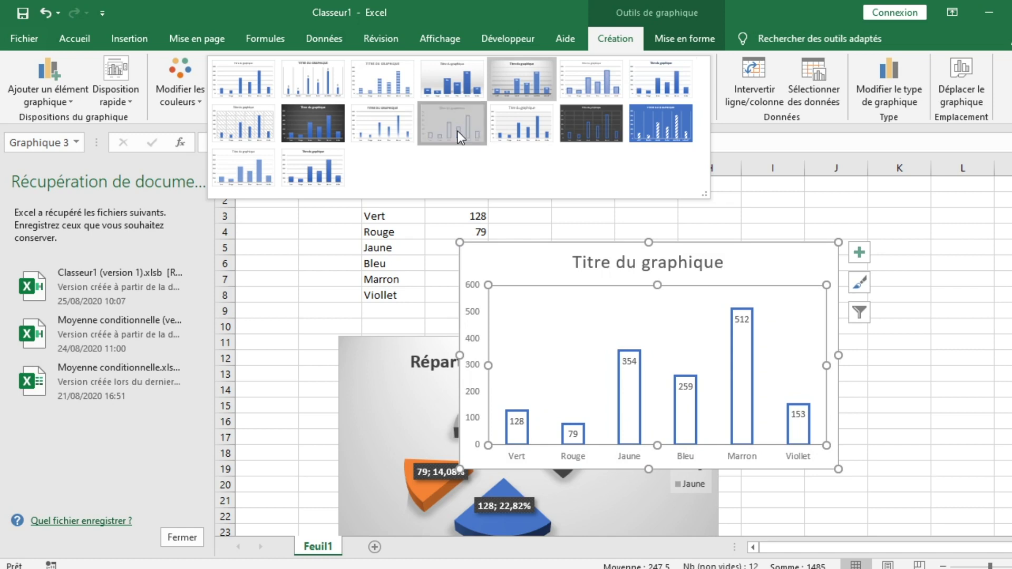
{"action": "left_click", "coordinate": [458, 136]}
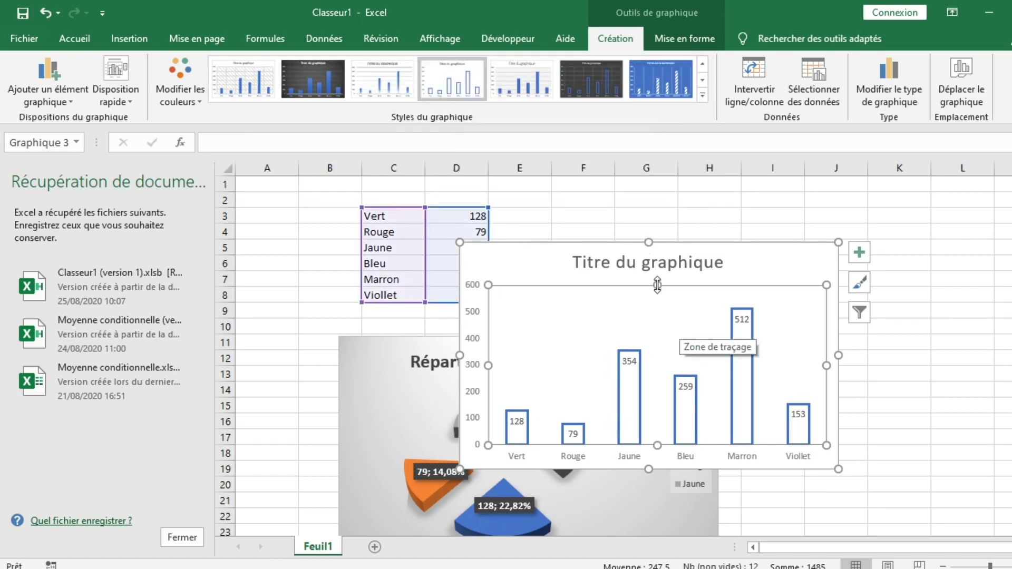
{"action": "left_click", "coordinate": [859, 252]}
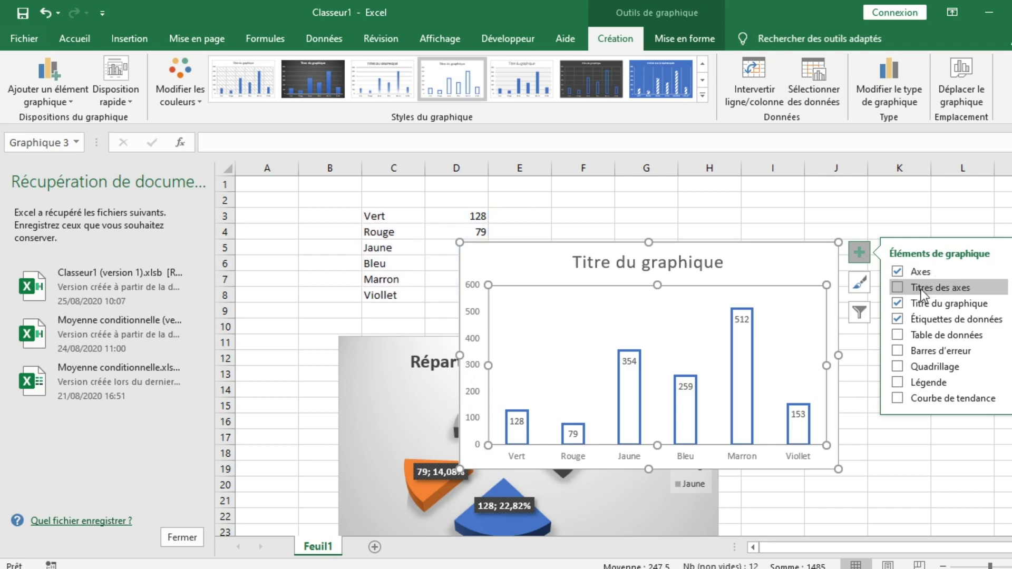
- Add axis titles and name the horizontal axis Couleur
{"action": "left_click", "coordinate": [900, 286]}
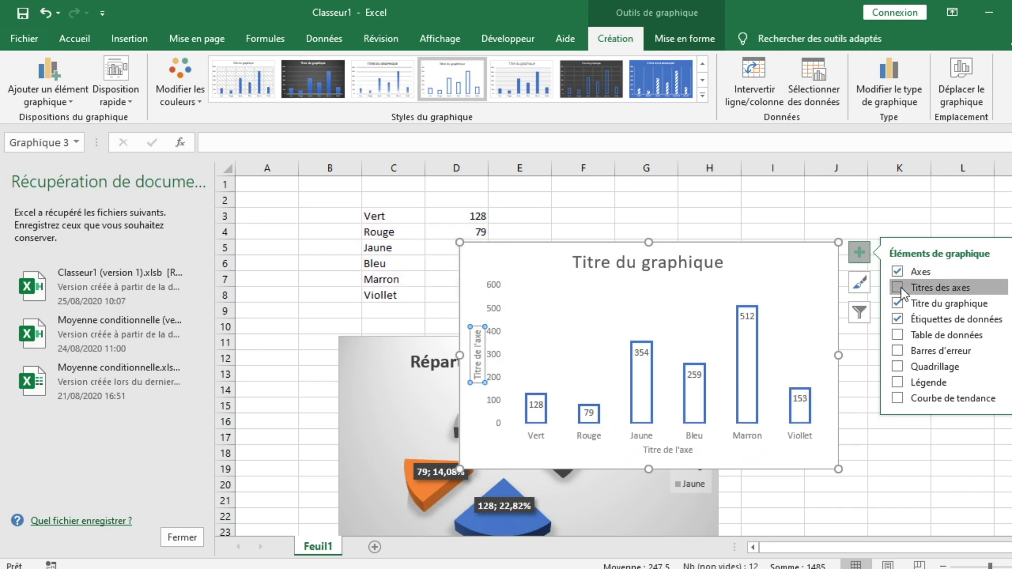
{"action": "left_click", "coordinate": [479, 369]}
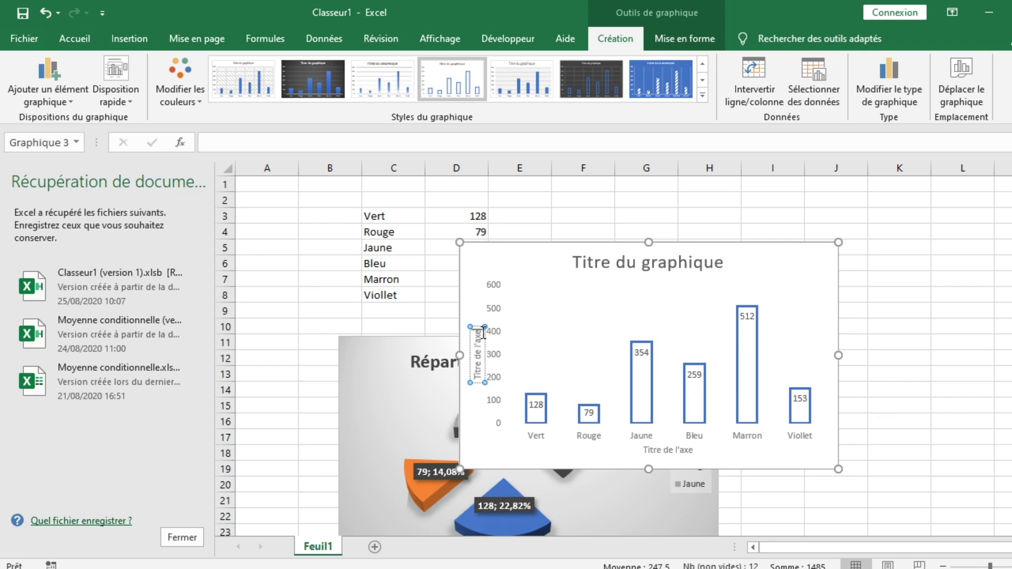
{"action": "left_click", "coordinate": [669, 451]}
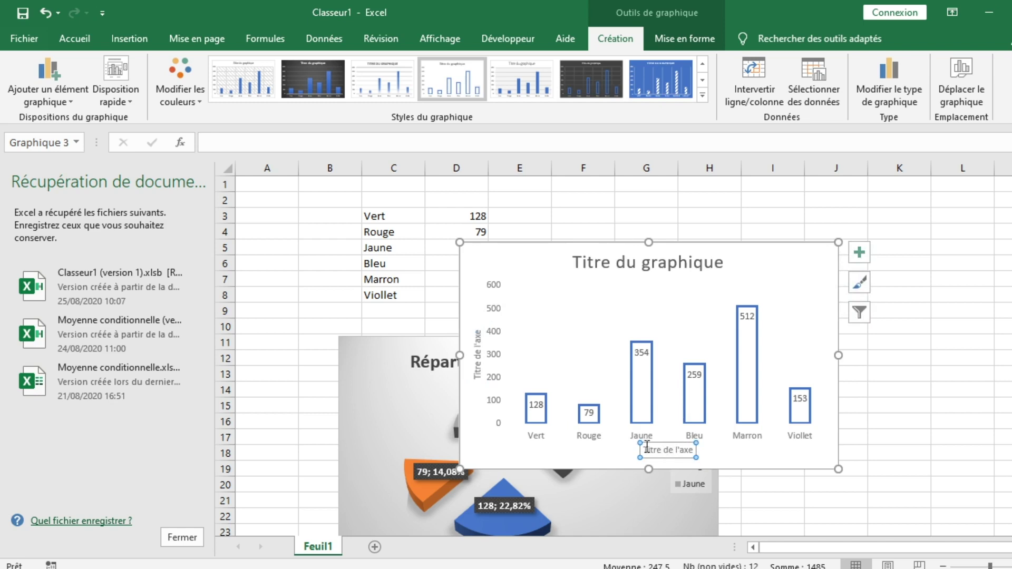
{"action": "mouse_move", "coordinate": [643, 447]}
{"action": "left_mouse_down"}
{"action": "mouse_move", "coordinate": [663, 449]}
{"action": "mouse_move", "coordinate": [649, 455]}
{"action": "left_mouse_up"}
{"action": "left_click", "coordinate": [697, 451]}
{"action": "left_click_drag", "start_coordinate": [712, 451], "coordinate": [660, 452]}
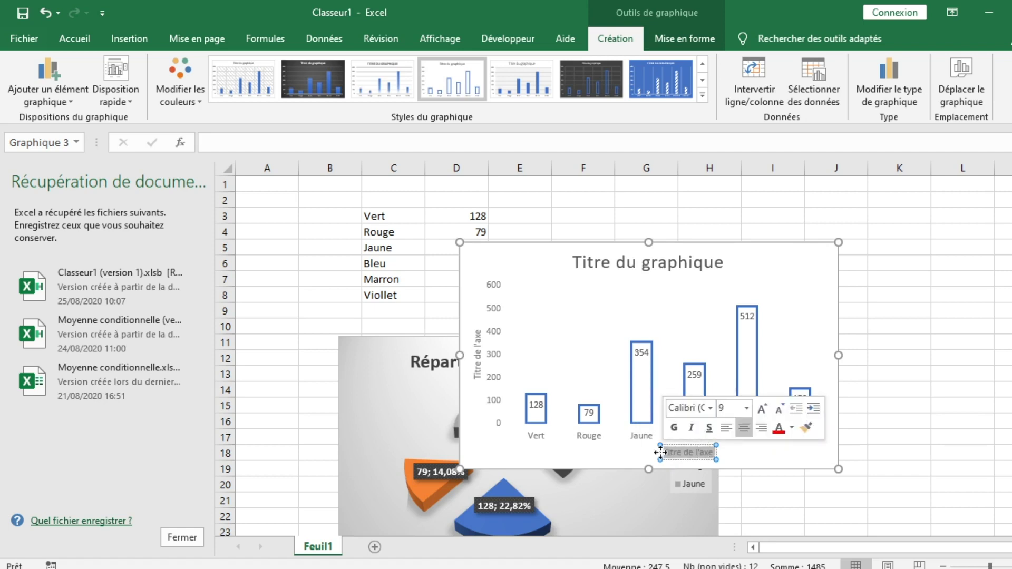
{"action": "type", "text": "Coul"}
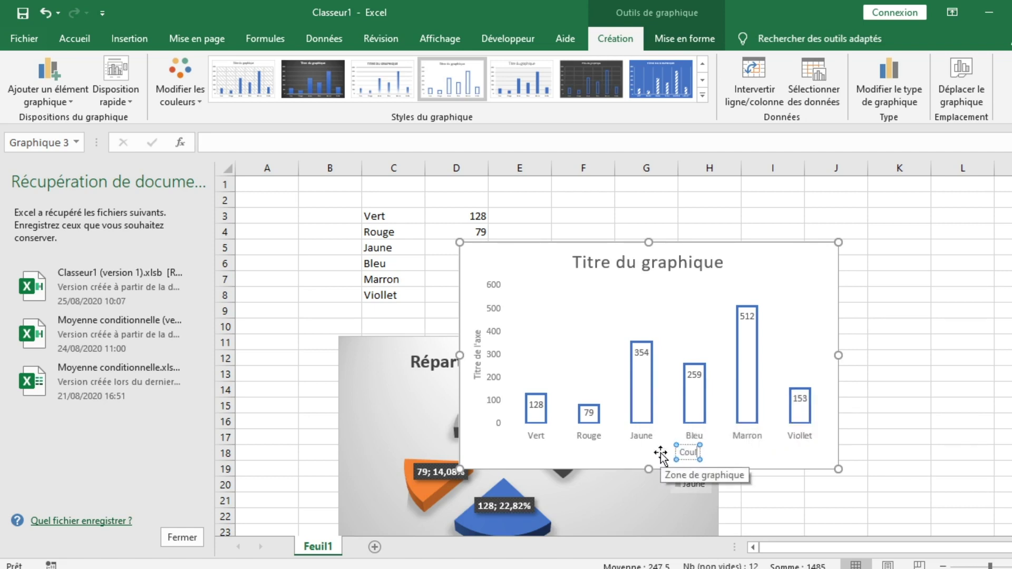
{"action": "type", "text": "eur"}
- Rename the vertical axis title to Effectif
{"action": "left_click", "coordinate": [478, 348]}
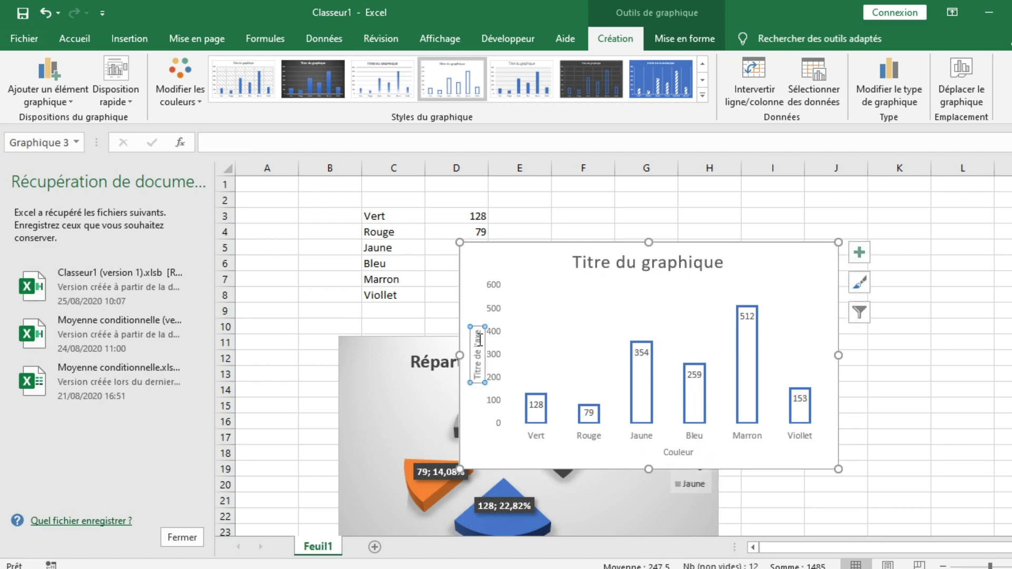
{"action": "left_click_drag", "start_coordinate": [479, 334], "coordinate": [480, 384]}
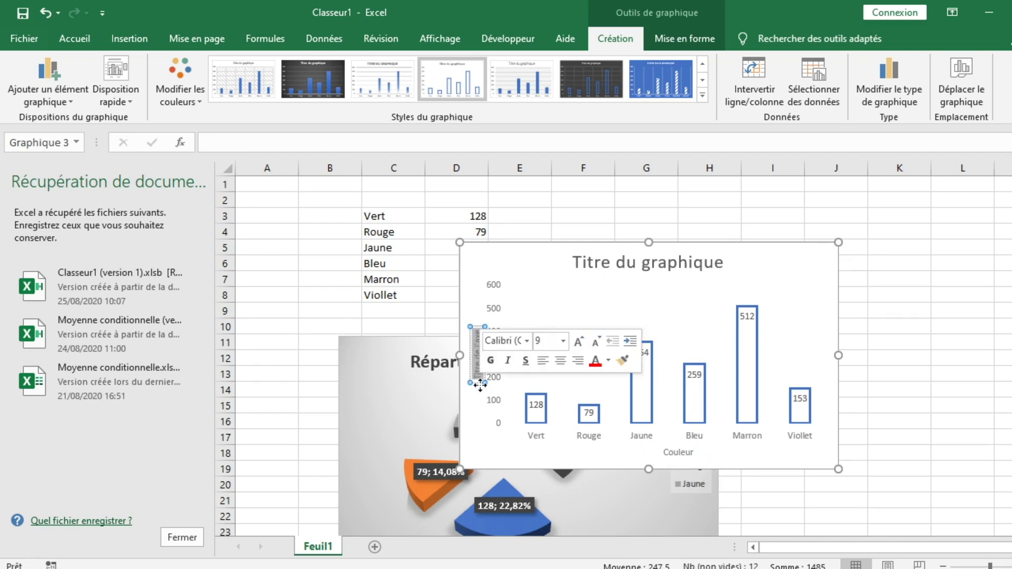
{"action": "type", "text": "Effect"}
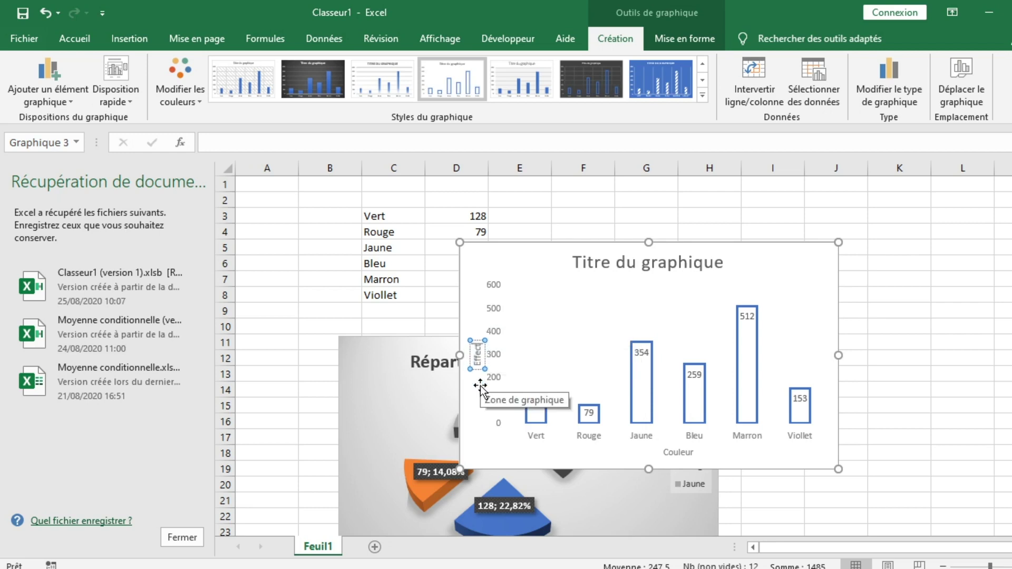
{"action": "type", "text": "if"}
{"action": "left_click", "coordinate": [701, 311]}
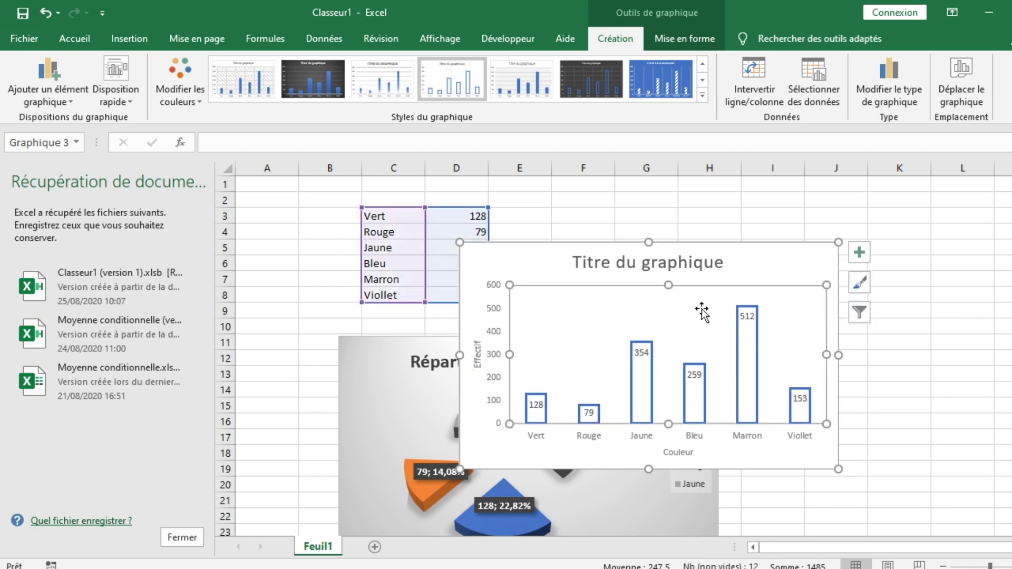
- Add horizontal gridlines (Quadrillage) behind the hollow columns
{"action": "left_click", "coordinate": [857, 285]}
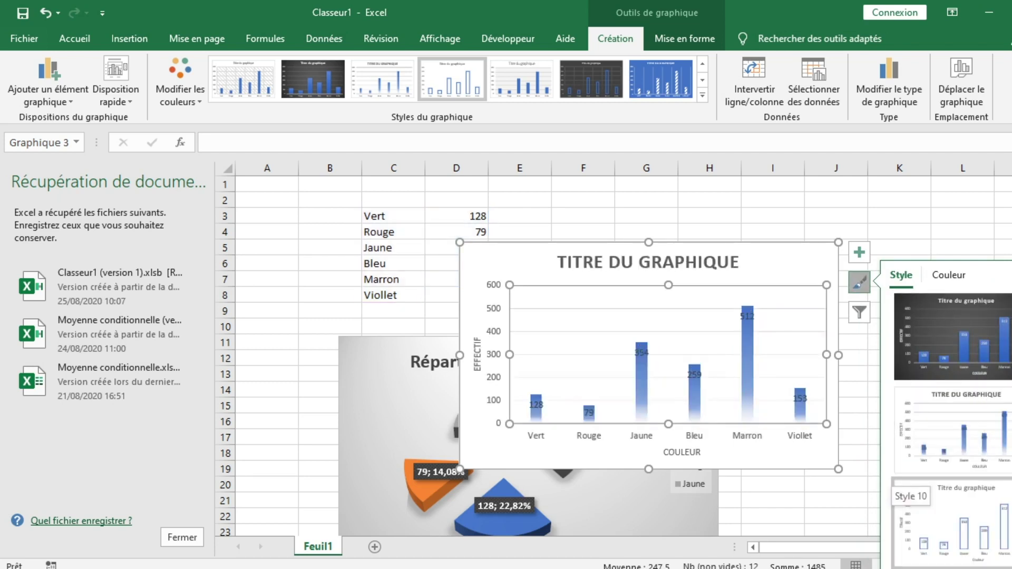
{"action": "scroll", "coordinate": [951, 432], "scroll_direction": "down", "scroll_amount": 3}
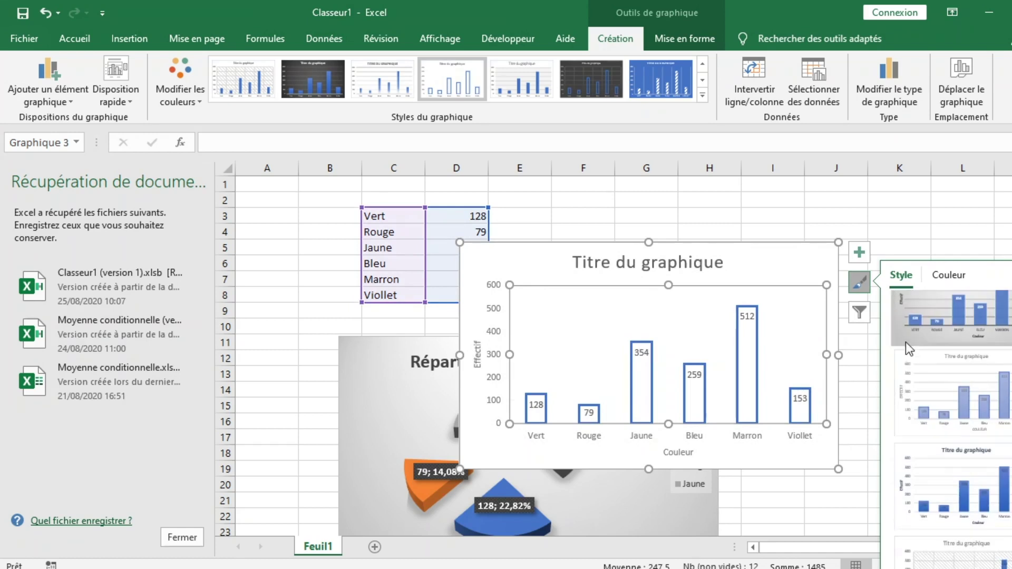
{"action": "left_click", "coordinate": [861, 258]}
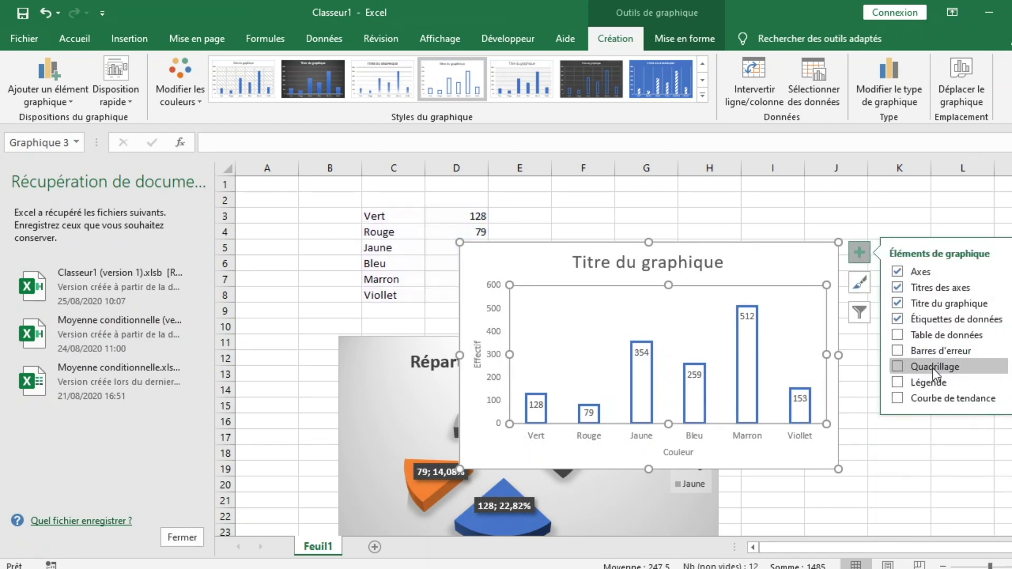
{"action": "left_click", "coordinate": [918, 368]}
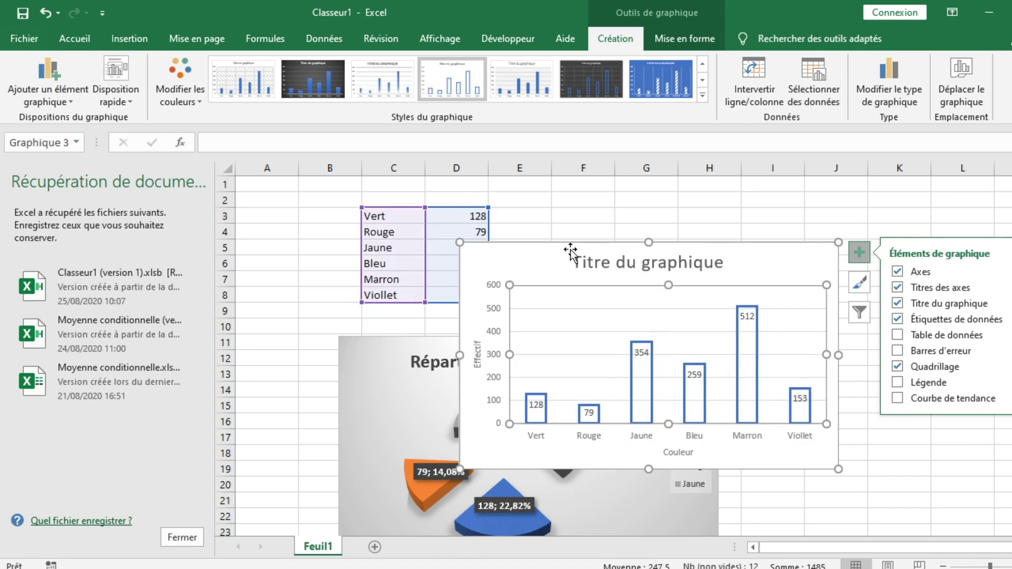
- Undo the chart title move so 'Titre du graphique' stays centred above the bars
{"action": "left_click_drag", "start_coordinate": [572, 262], "coordinate": [591, 315]}
{"action": "left_click", "coordinate": [653, 317]}
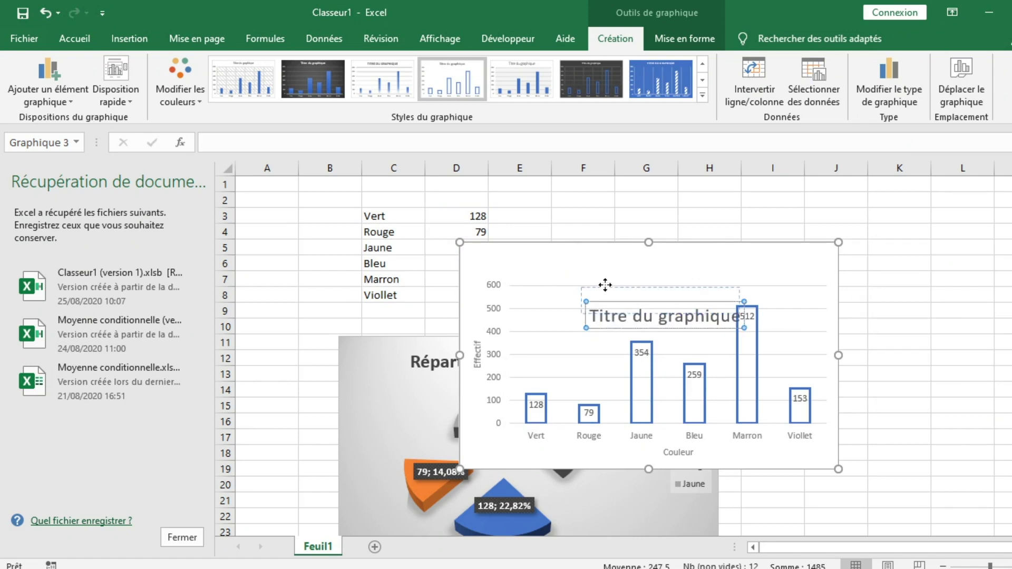
{"action": "left_click", "coordinate": [585, 303]}
{"action": "key", "text": "ctrl+z"}
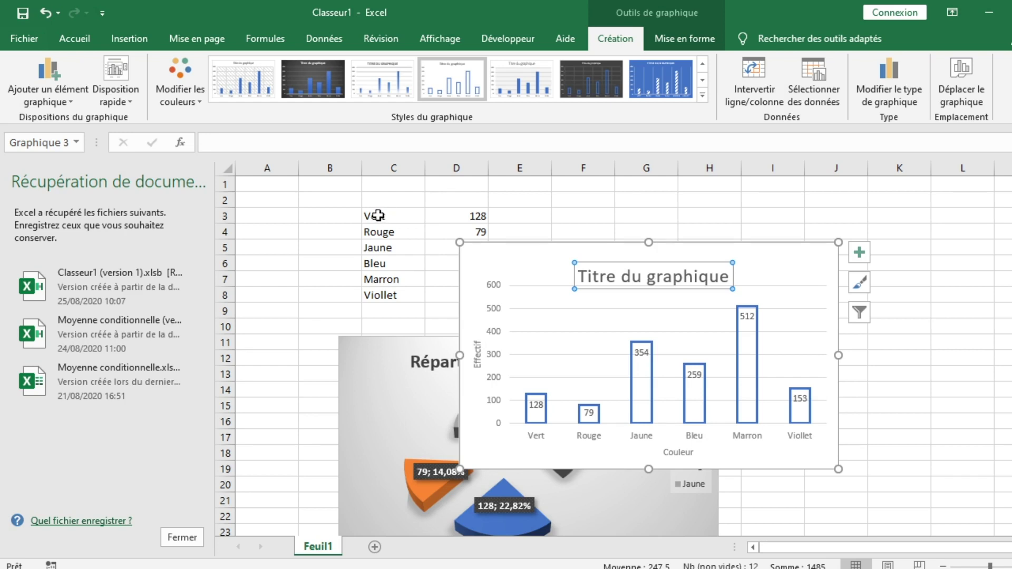
{"action": "left_click", "coordinate": [387, 214]}
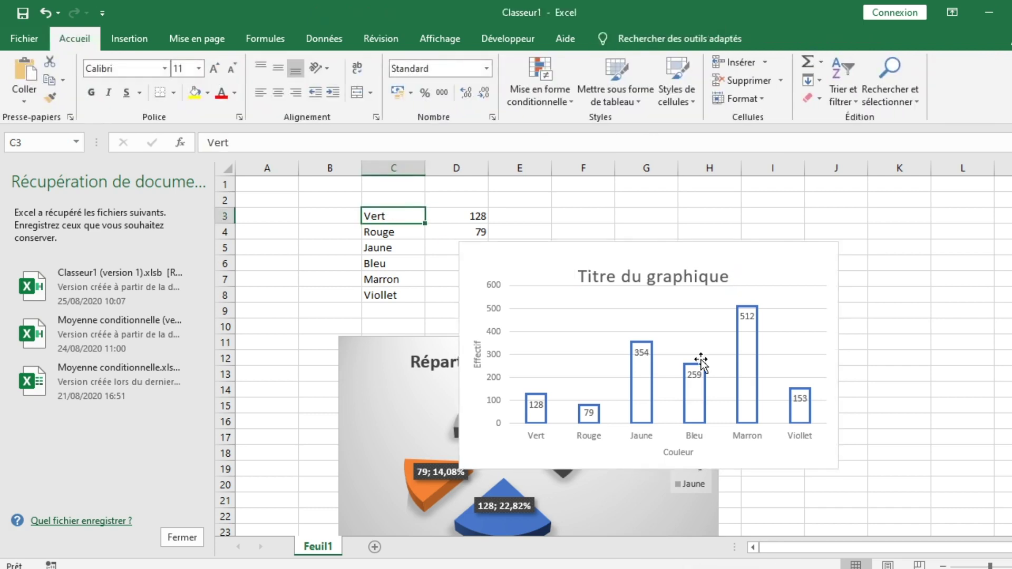
{"action": "left_click", "coordinate": [772, 300]}
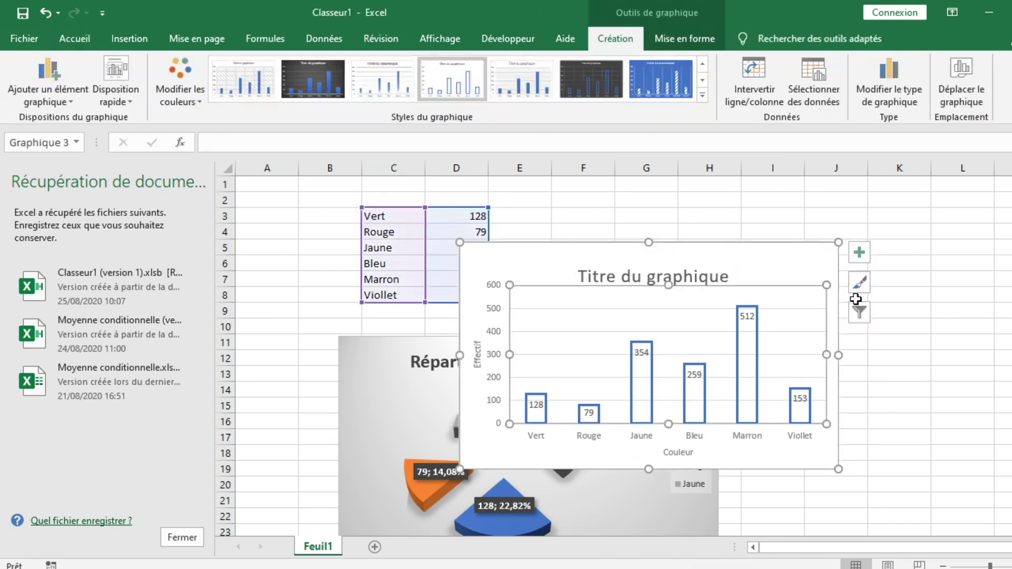
{"action": "left_click", "coordinate": [862, 258]}
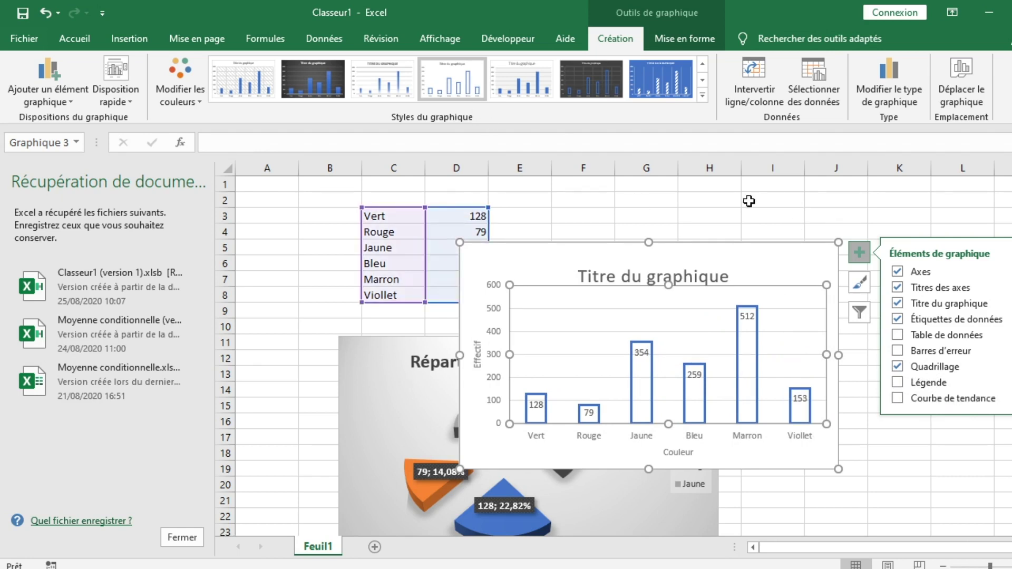
{"action": "left_click", "coordinate": [723, 199]}
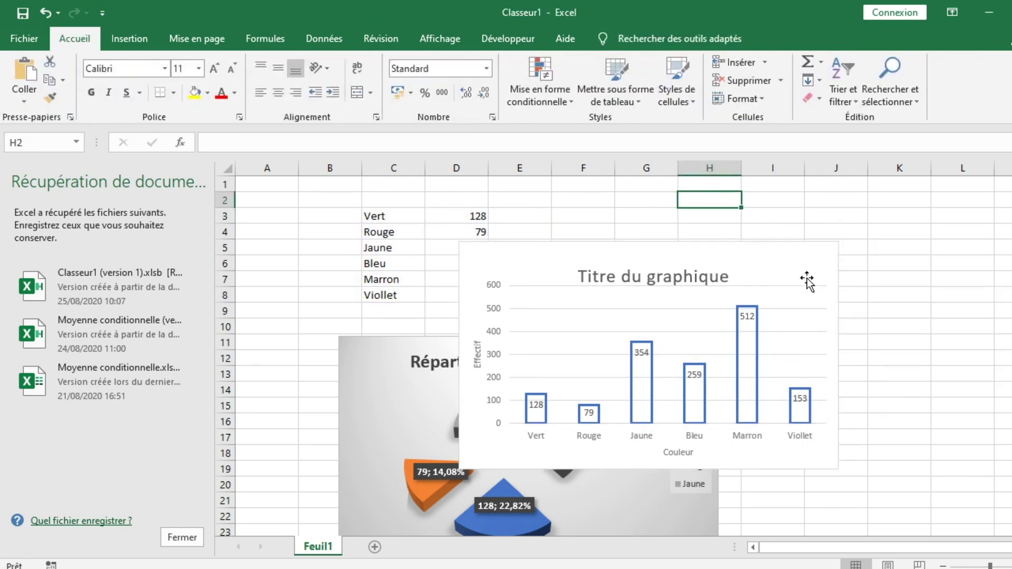